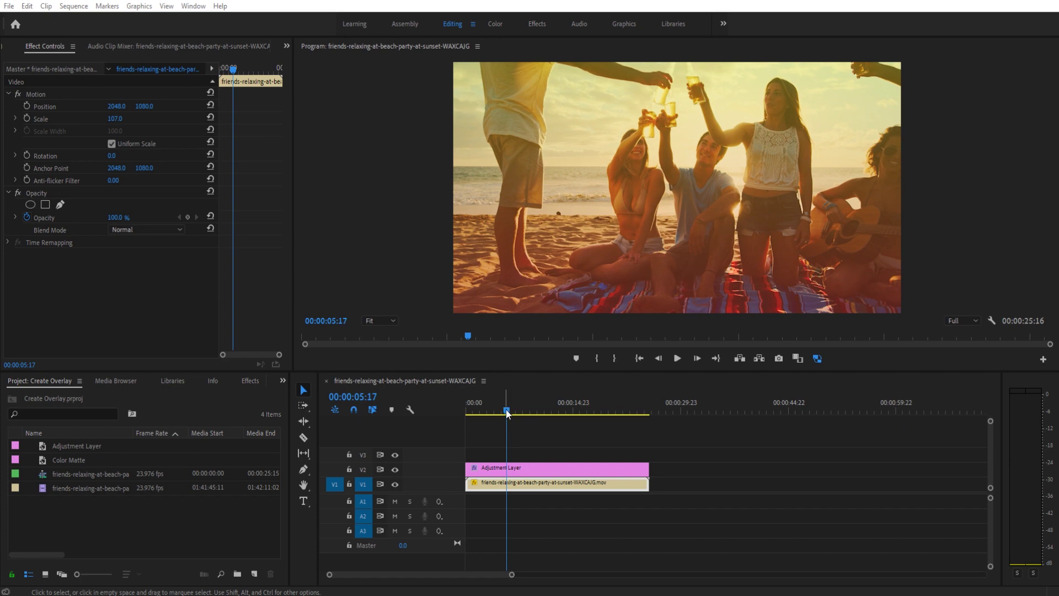
Scrub the footage with V2 track output toggled off and on to compare it with and without the tint.
drag(508, 414, 491, 398)
click(395, 469)
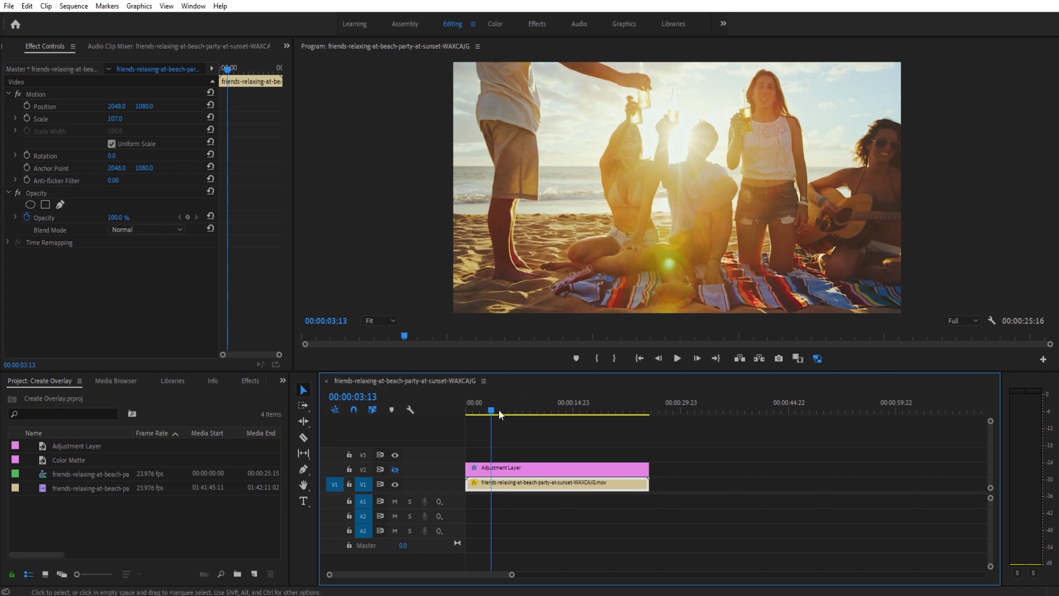
mouse_move(499, 414)
mouse_down()
mouse_move(525, 406)
mouse_move(498, 407)
mouse_up()
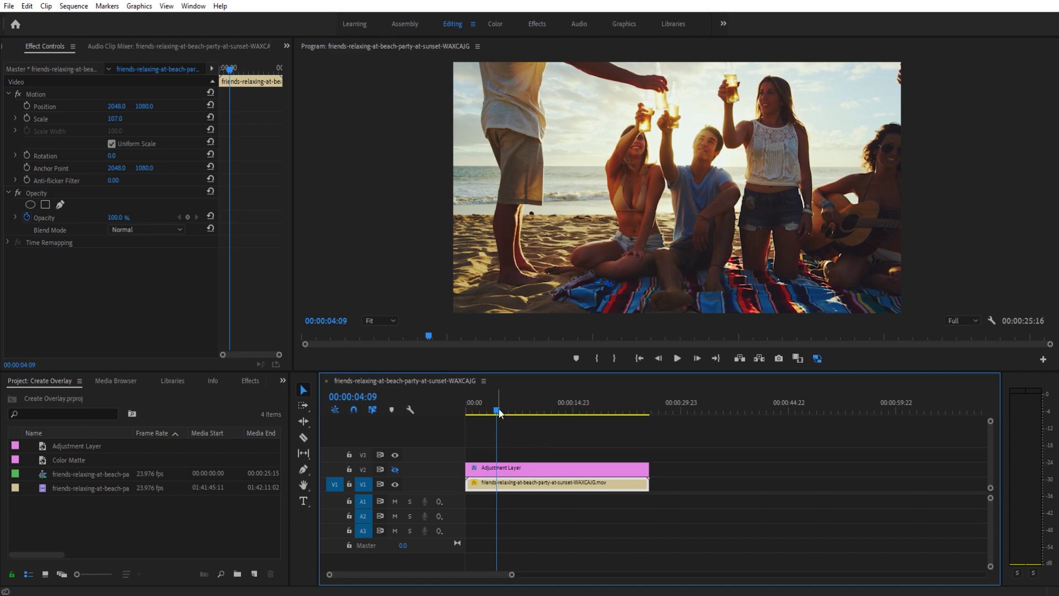
mouse_move(499, 408)
mouse_down()
mouse_move(603, 401)
mouse_move(505, 408)
mouse_move(591, 404)
mouse_move(511, 422)
mouse_up()
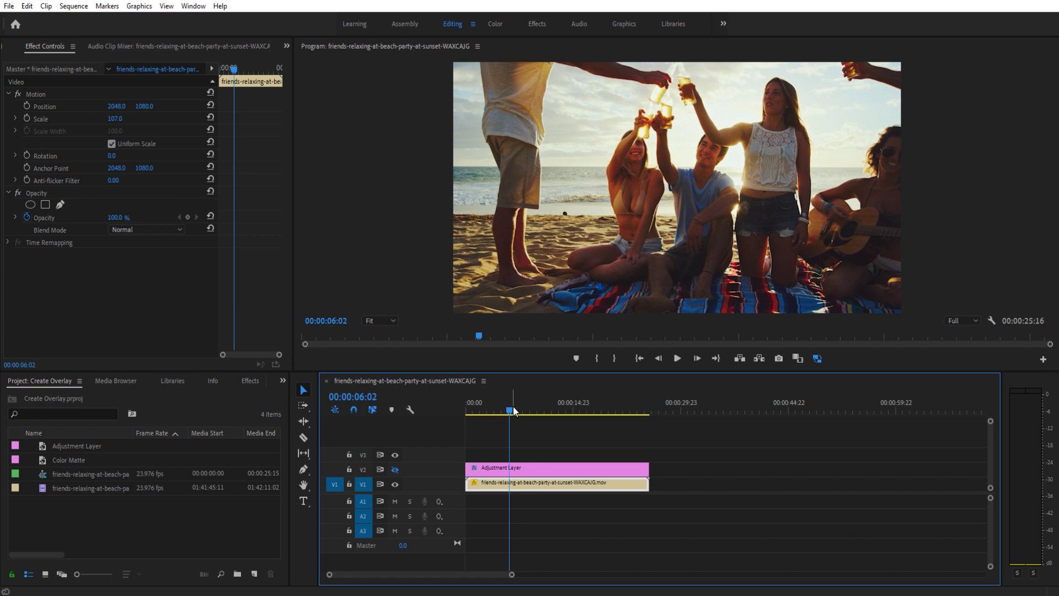
click(395, 470)
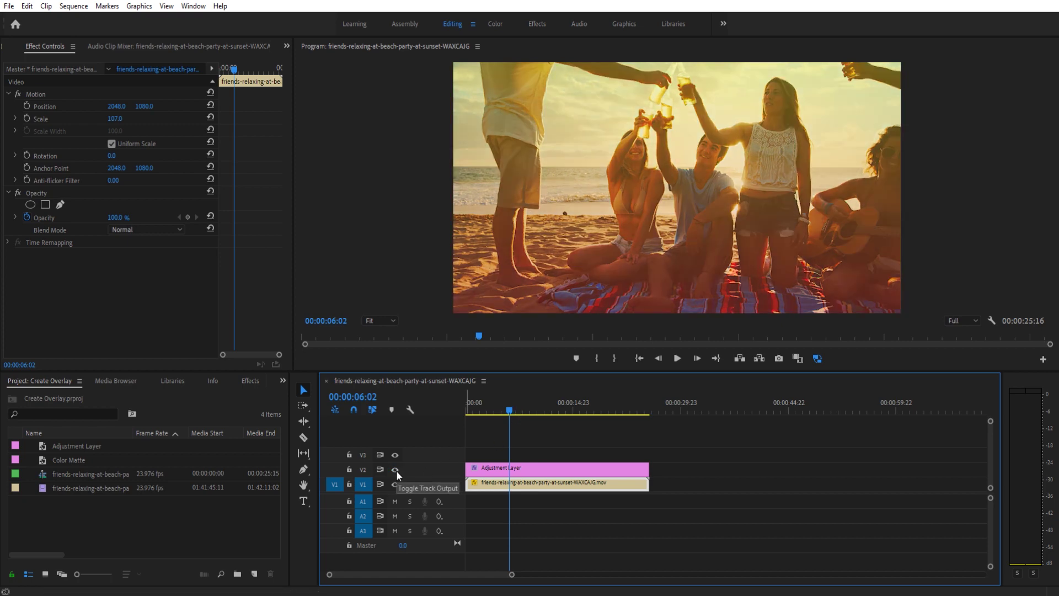
Play back the tinted footage, then delete the Adjustment Layer clip from V2.
click(491, 411)
key(space)
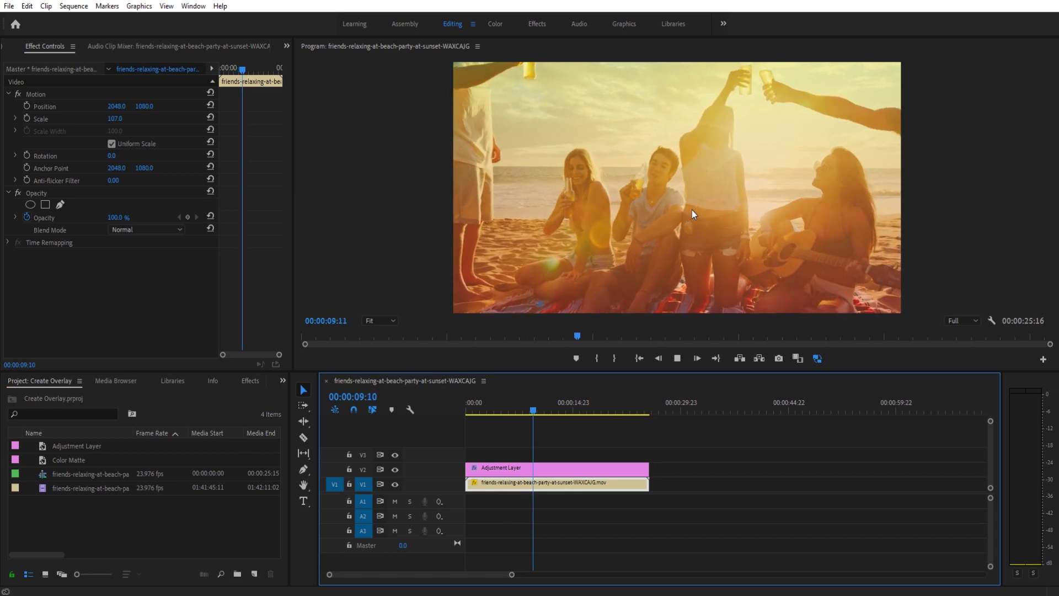
key(space)
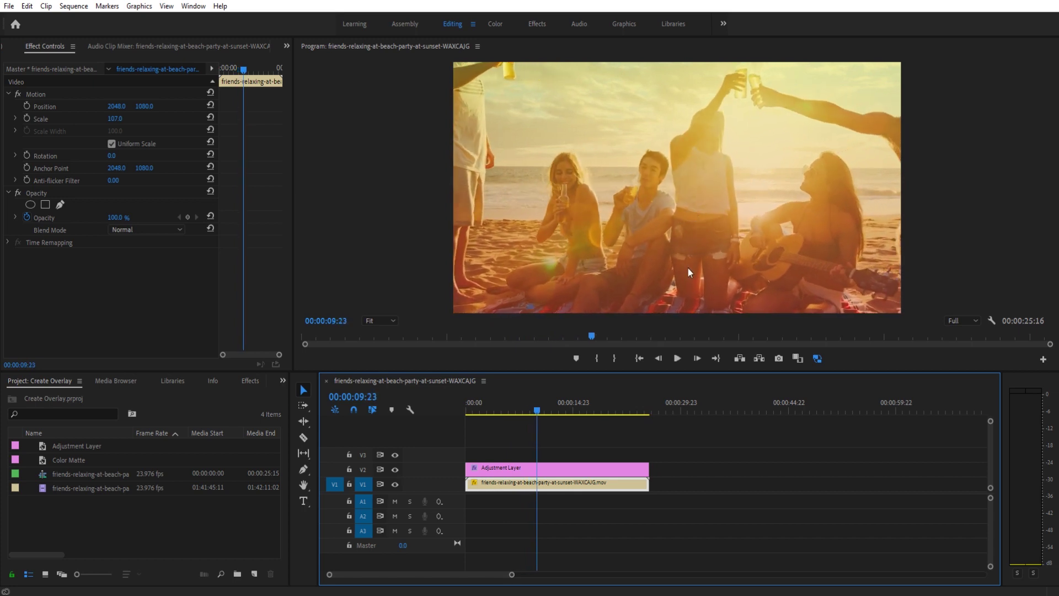
click(555, 472)
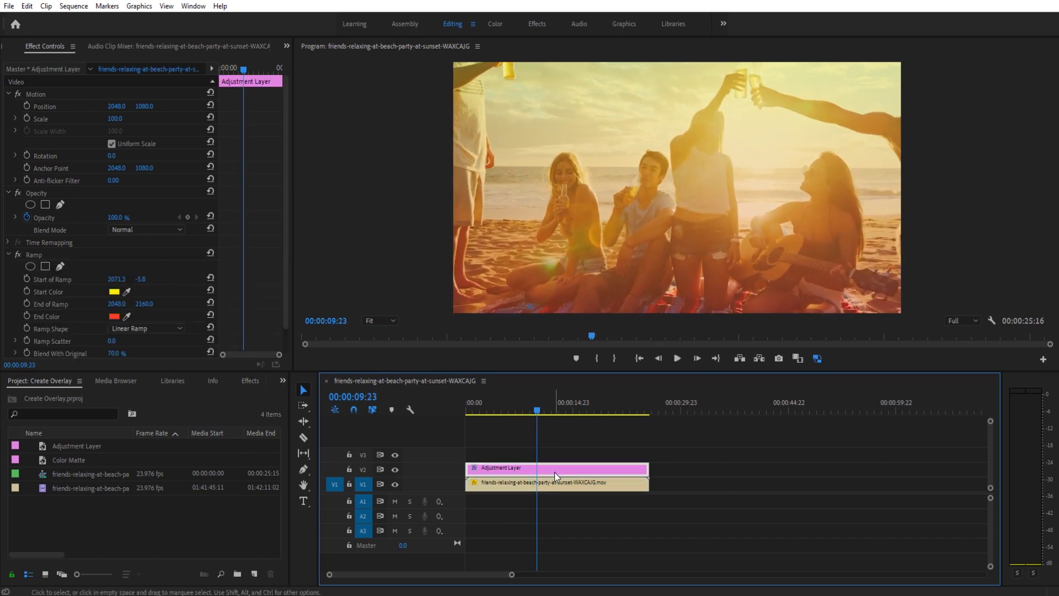
key(Delete)
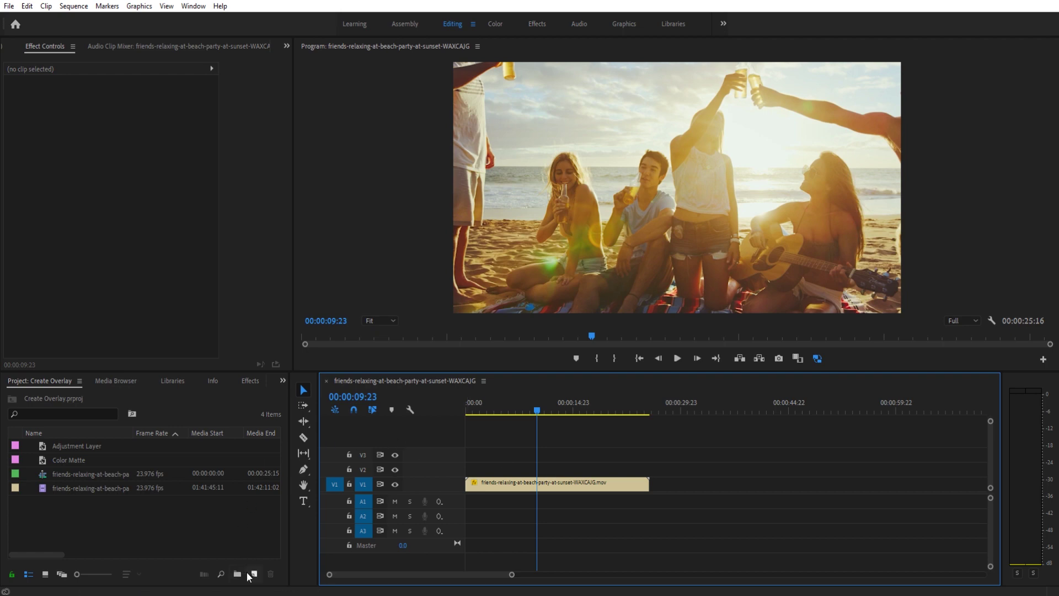
Create a new 4096×2160 adjustment layer from the File > New menu.
click(9, 6)
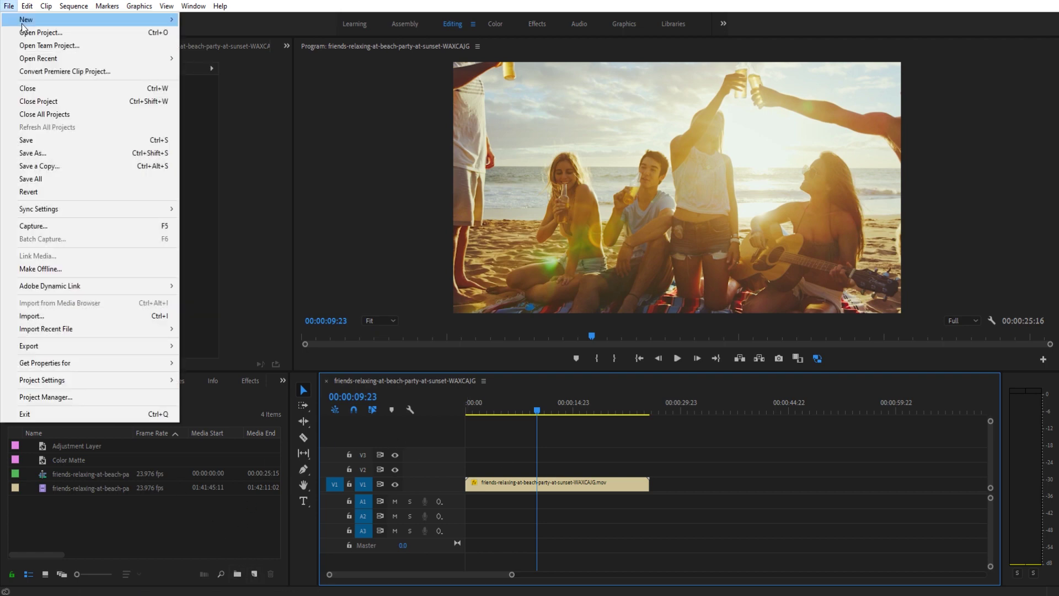
mouse_move(110, 19)
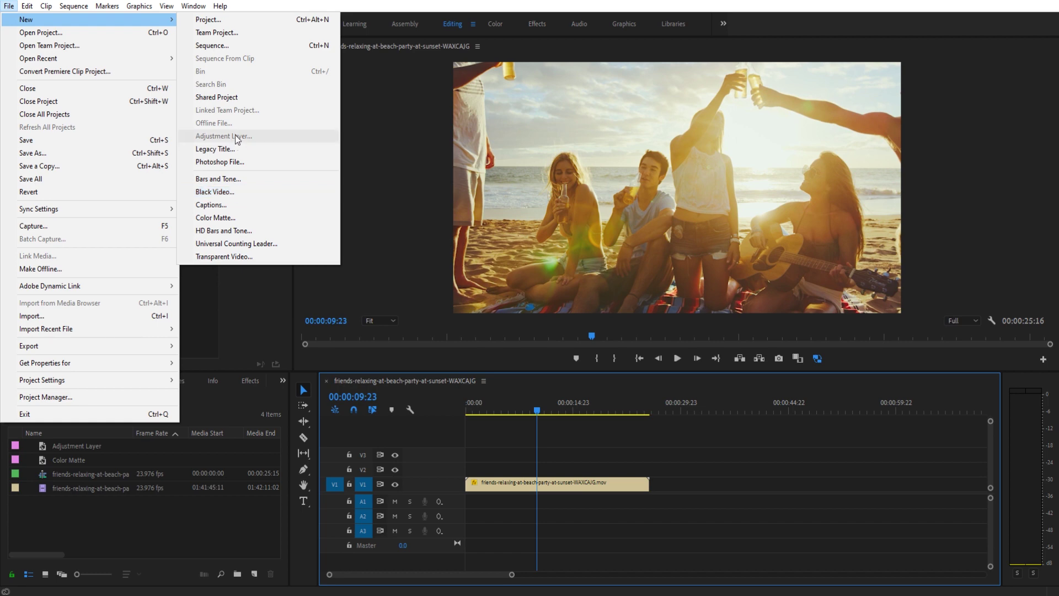
click(203, 487)
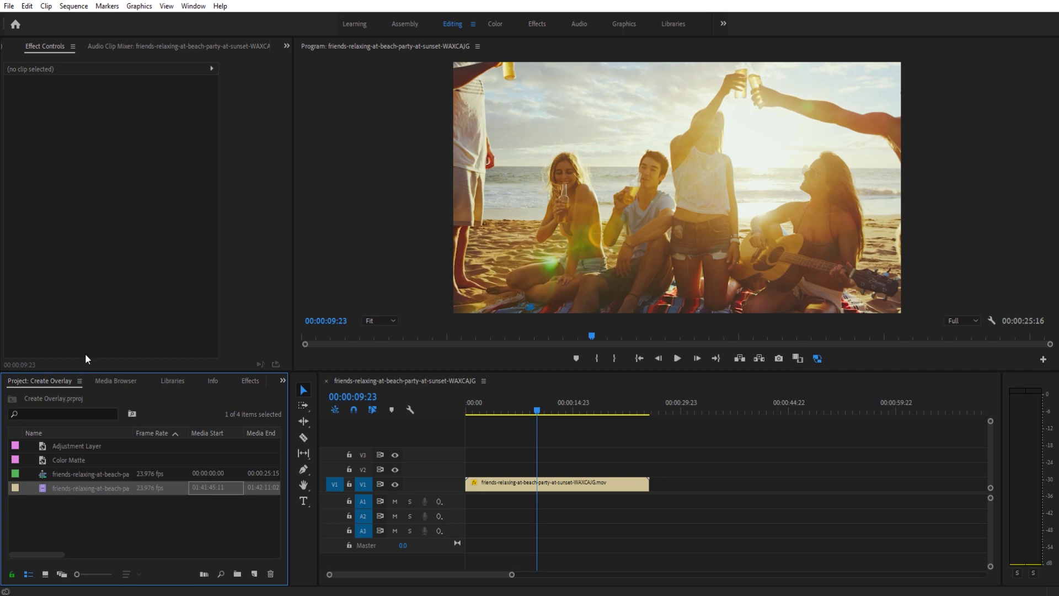
click(9, 6)
mouse_move(25, 21)
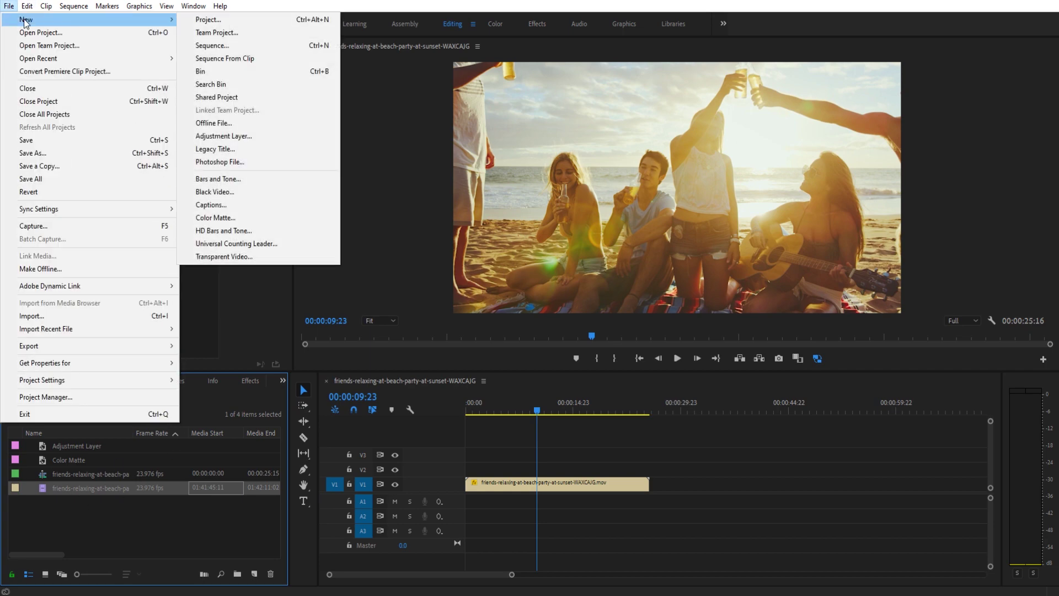
click(259, 135)
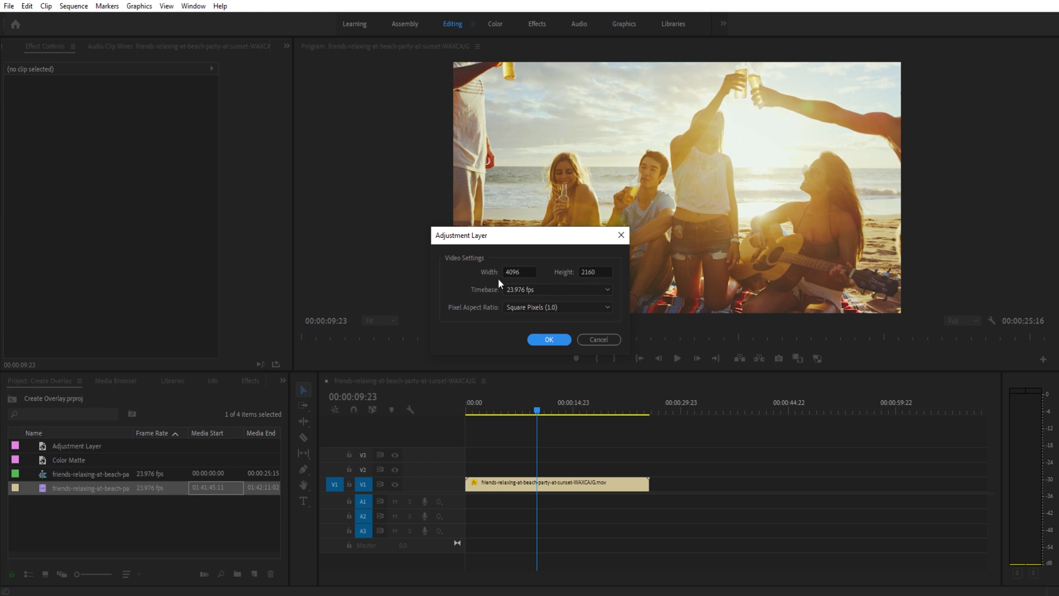
click(542, 338)
Place the adjustment layer on V2 and extend it to the beach clip's end.
click(88, 460)
click(32, 459)
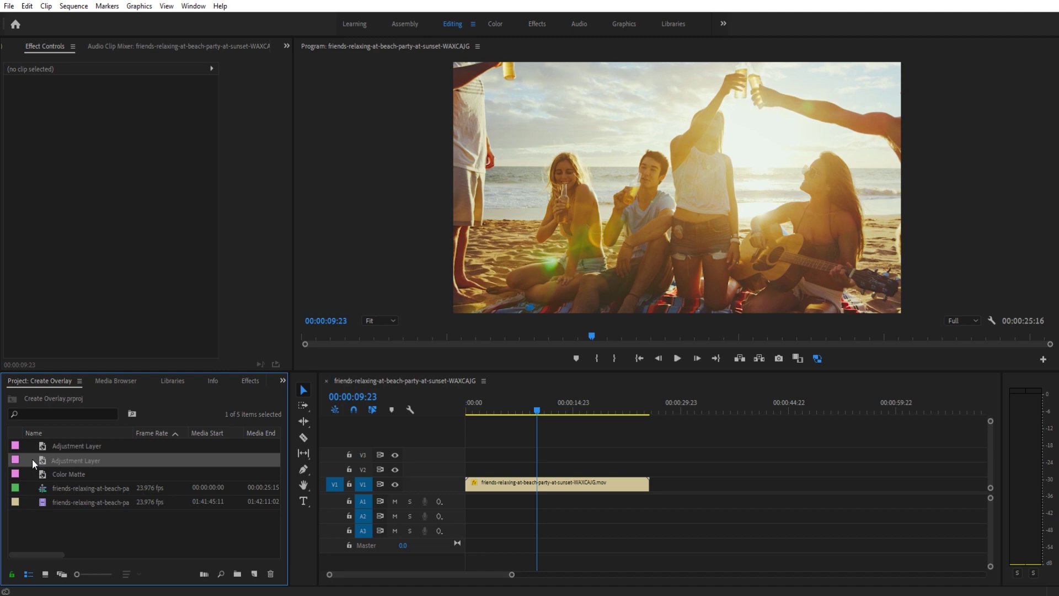
drag(36, 458, 483, 469)
drag(606, 472, 649, 472)
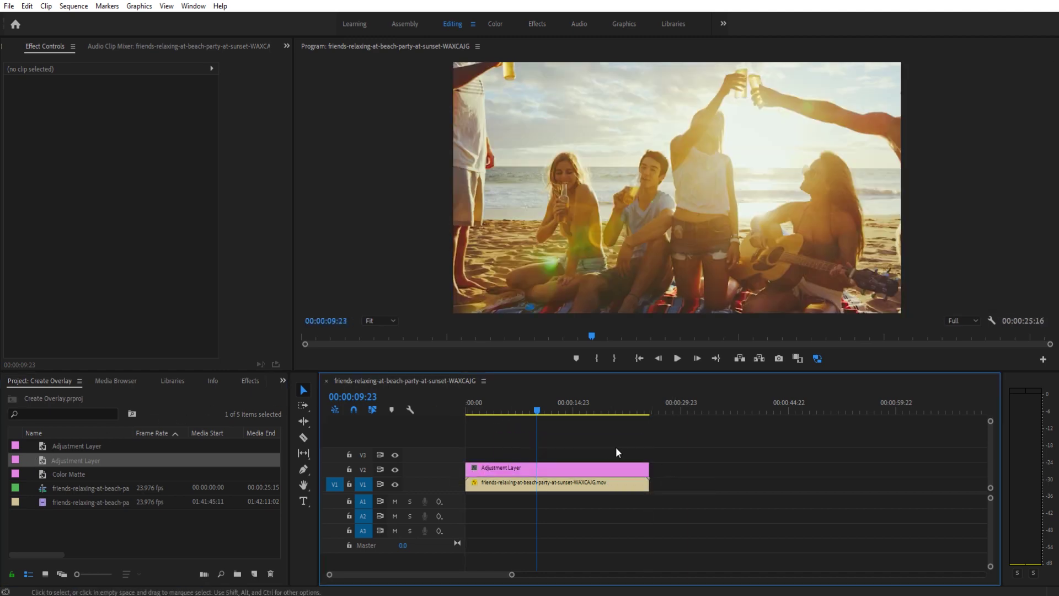
click(548, 475)
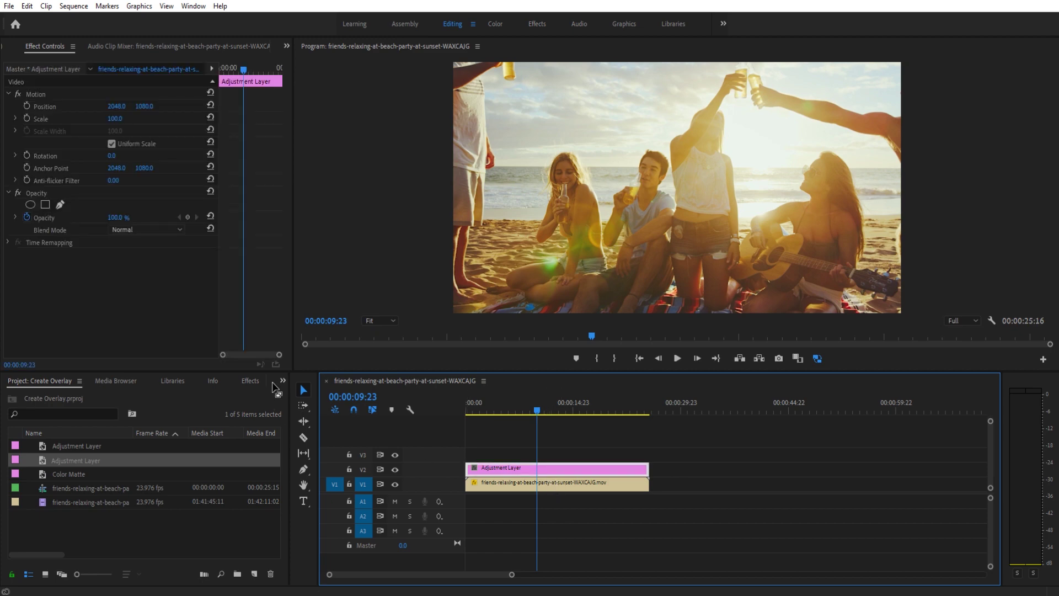
Find Ramp under Video Effects > Generate and drop it onto the V2 adjustment layer clip.
click(250, 382)
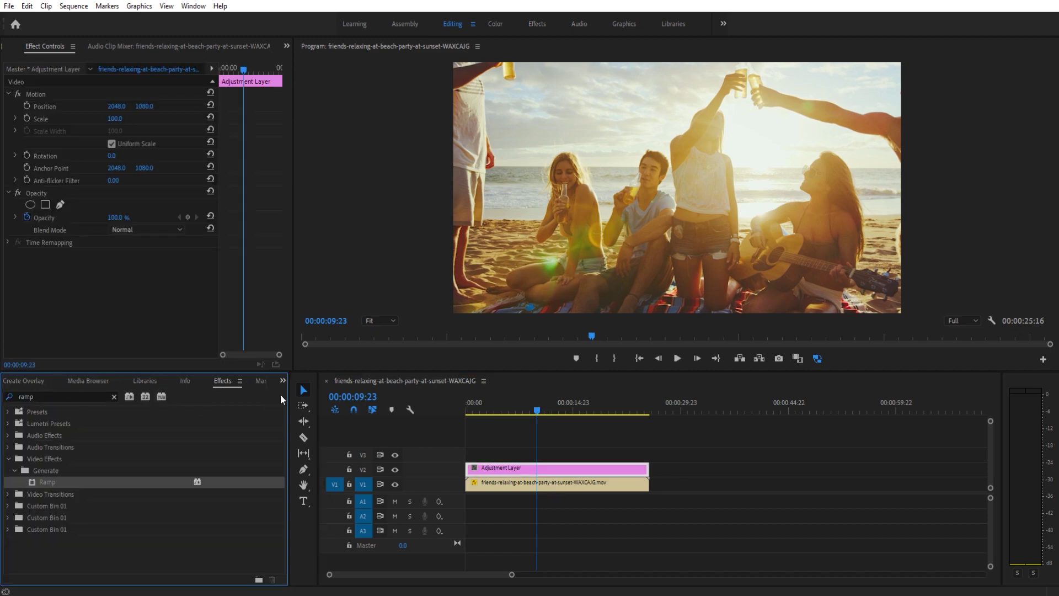
click(41, 396)
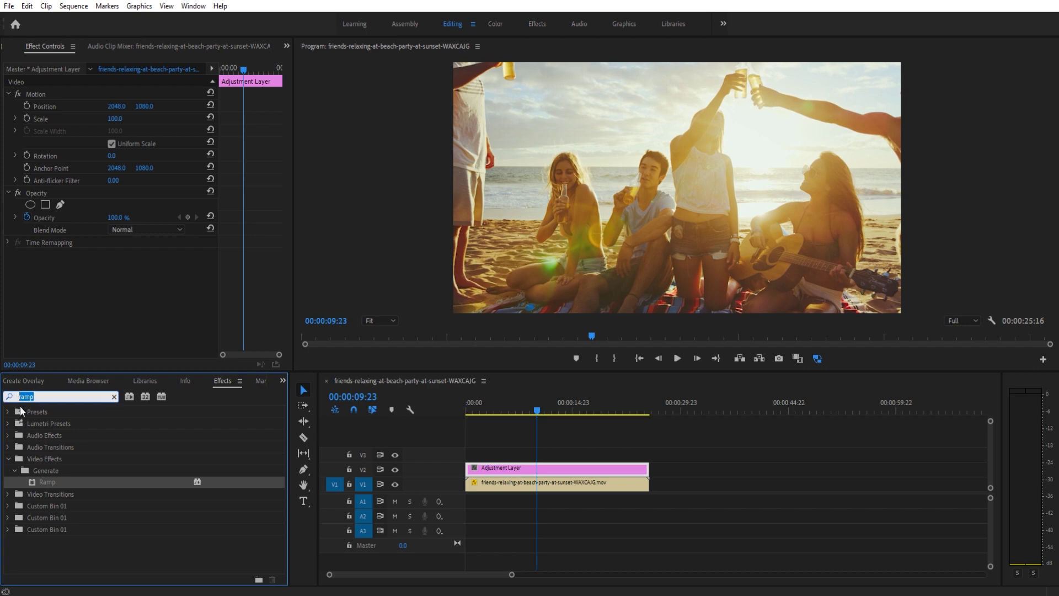
click(29, 459)
click(37, 470)
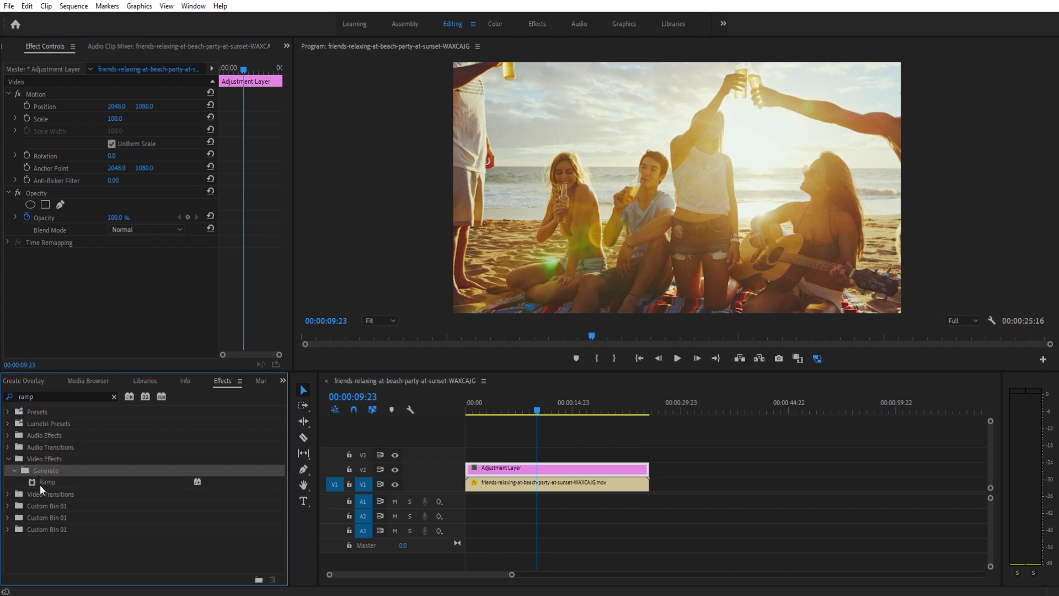
click(40, 484)
drag(35, 485, 534, 471)
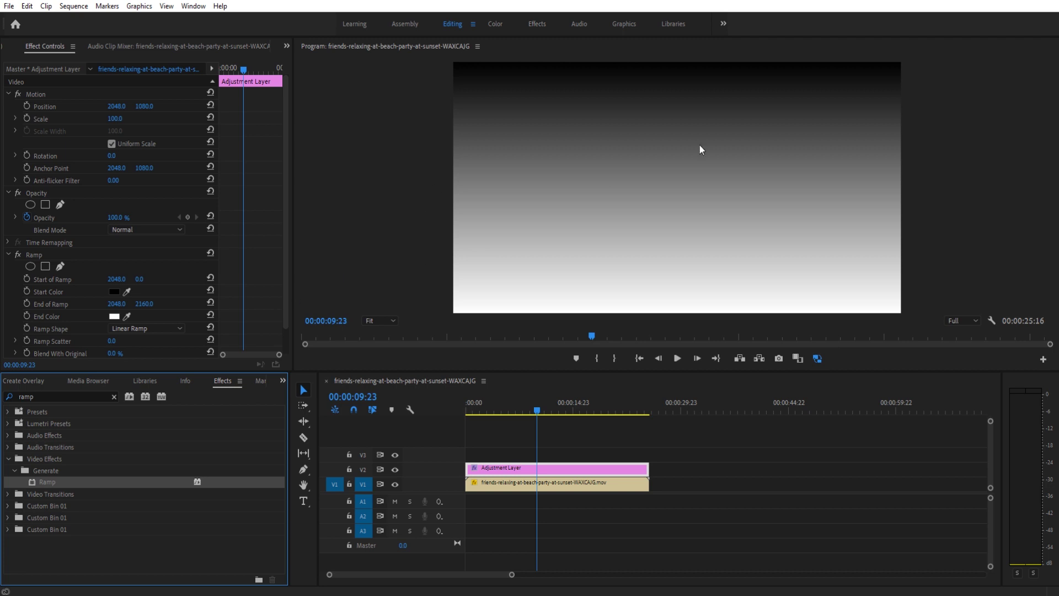
scroll(185, 307, down, 1)
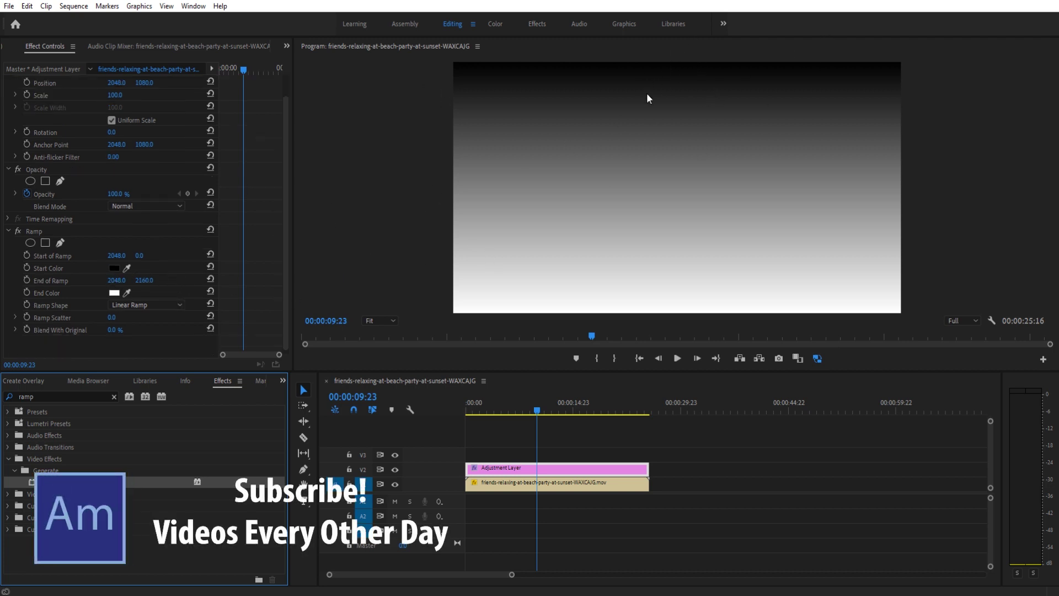
Pick bright yellow EBE80C as the Ramp's Start Color in the Color Picker.
click(112, 276)
click(114, 269)
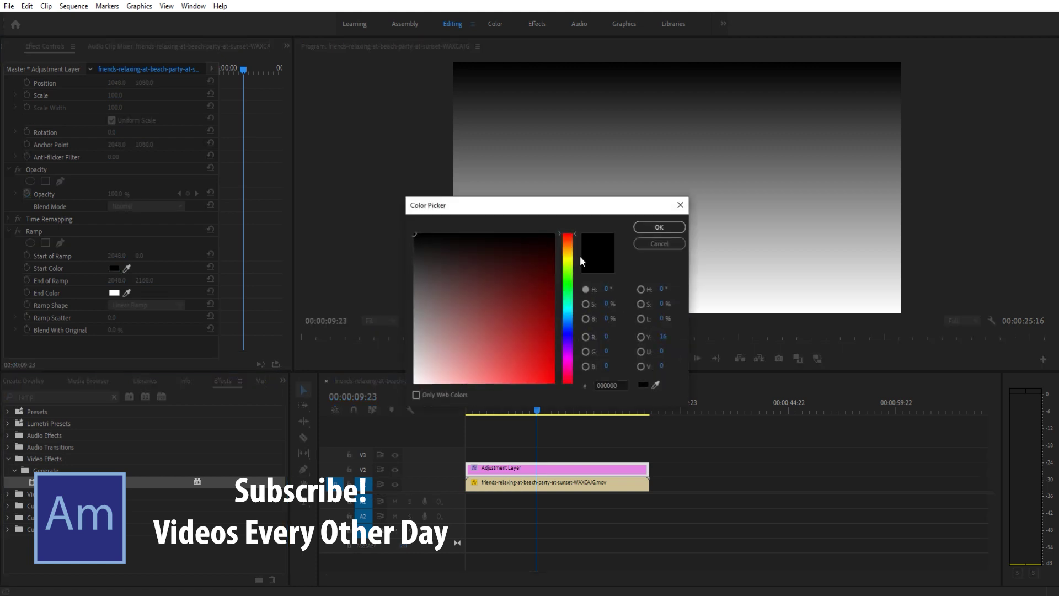
click(565, 263)
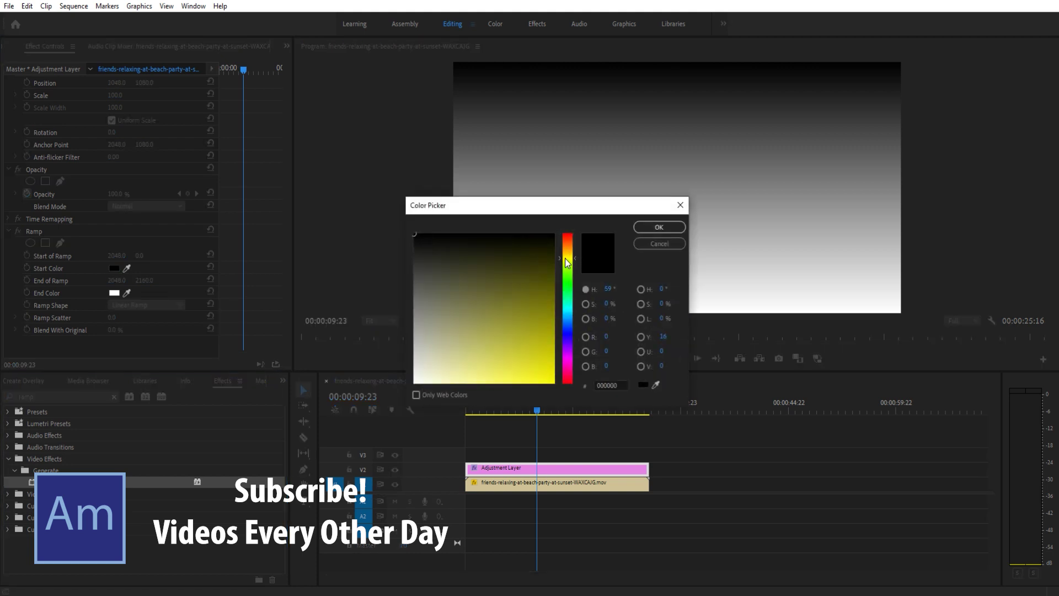
mouse_move(505, 254)
mouse_down()
mouse_move(549, 373)
mouse_move(532, 355)
mouse_move(548, 371)
mouse_up()
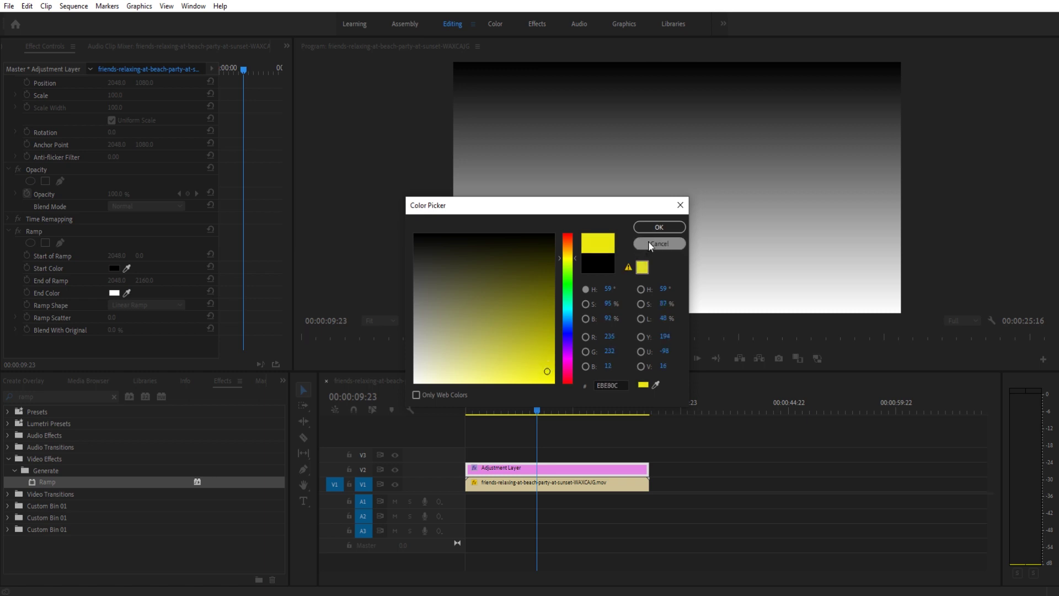
Confirm the yellow Start Color and set the End Color to orange (229, 95, 14).
click(660, 226)
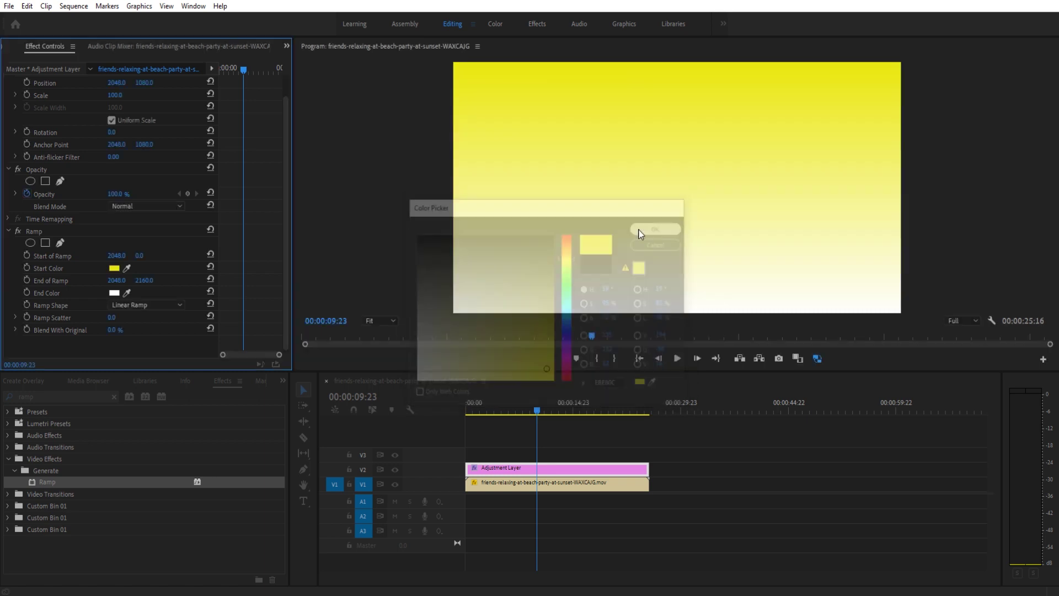
click(114, 293)
drag(566, 375, 561, 243)
click(545, 368)
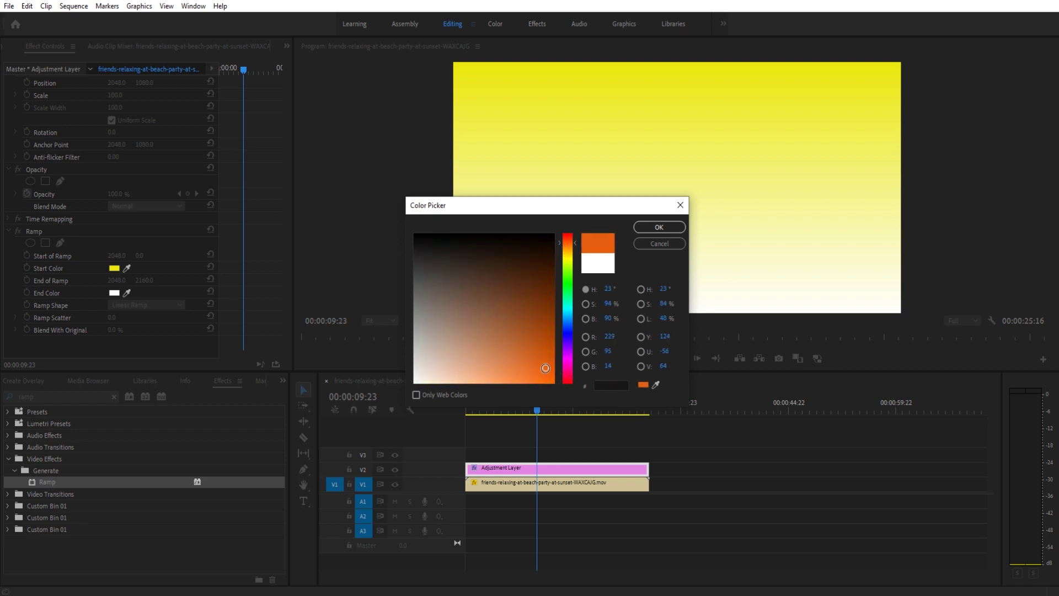
click(660, 227)
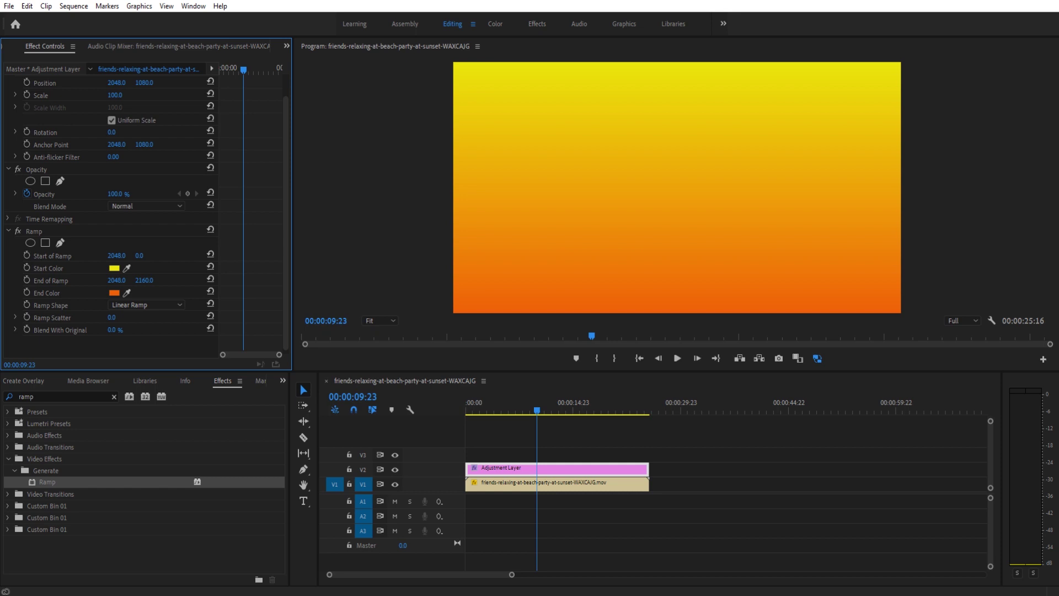
Raise Blend With Original to 90% and change the End Color to red-orange EE250A.
drag(112, 330, 170, 330)
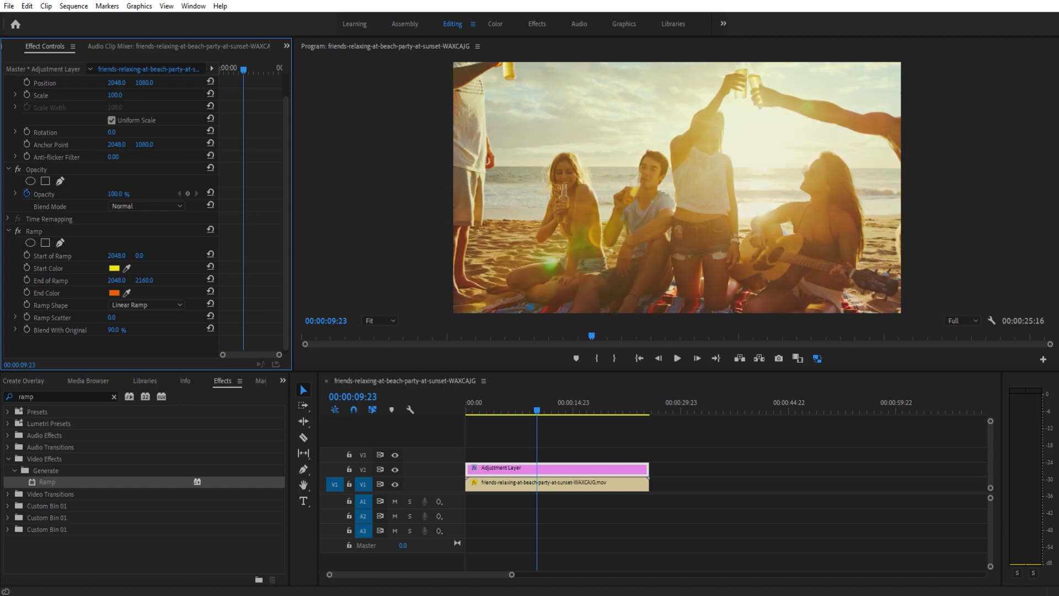
click(113, 294)
click(114, 293)
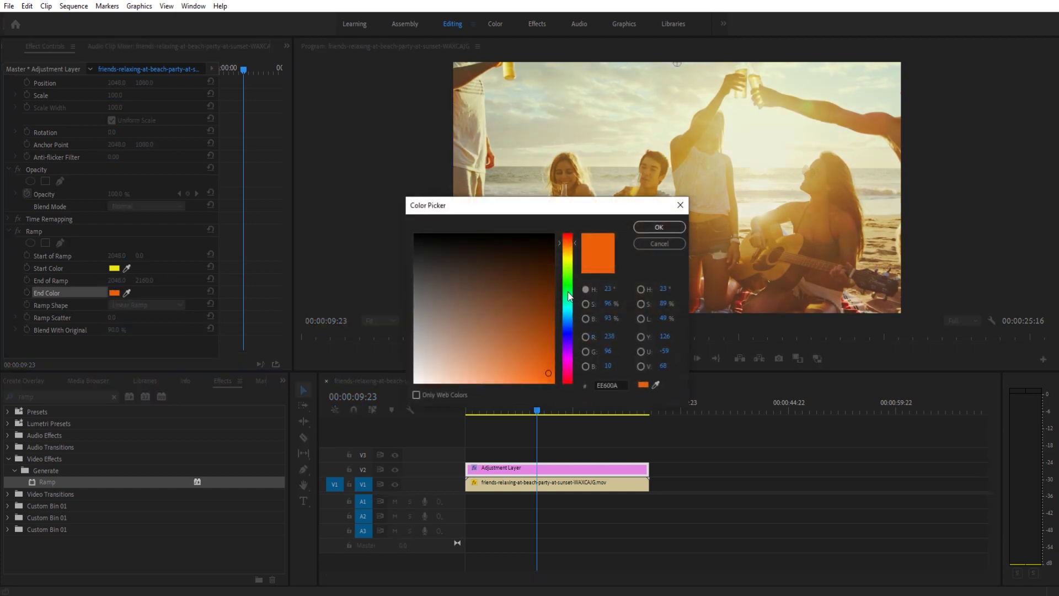
click(565, 240)
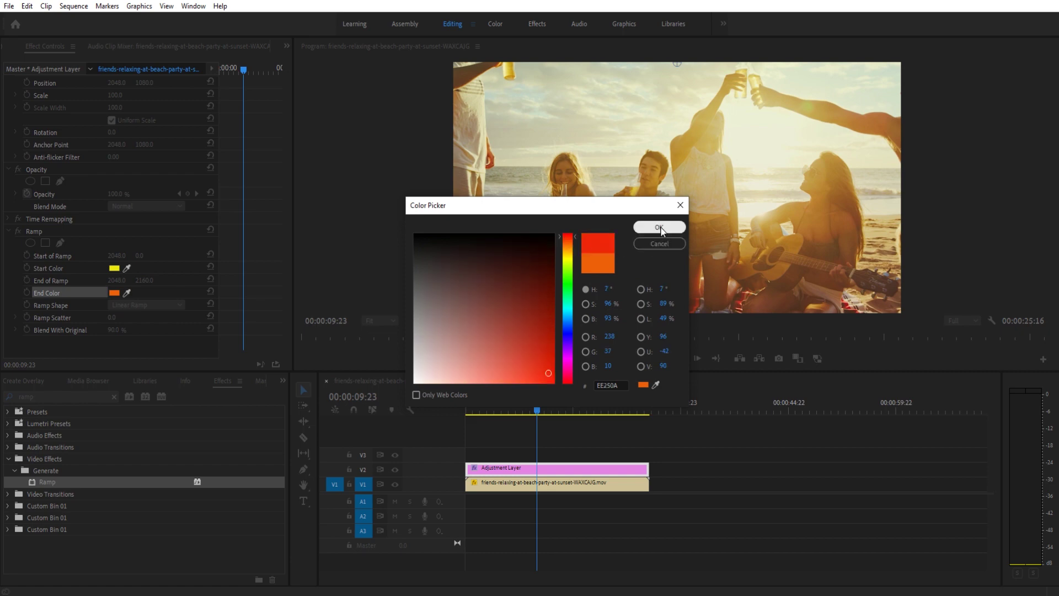
click(658, 227)
click(551, 472)
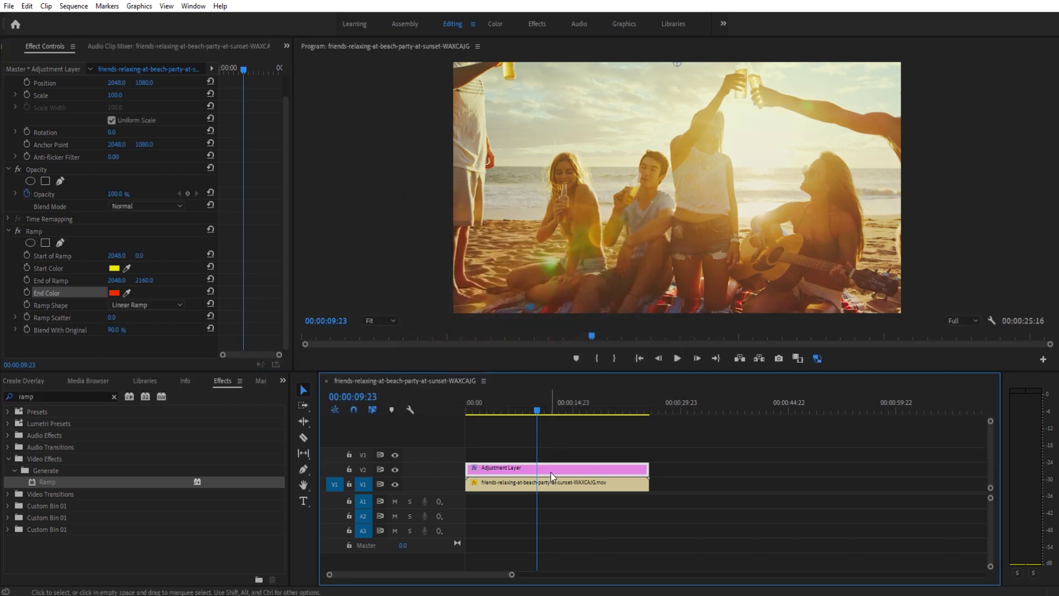
Set Blend With Original to 80% and scrub to preview the tinted frames.
drag(114, 330, 72, 329)
click(122, 329)
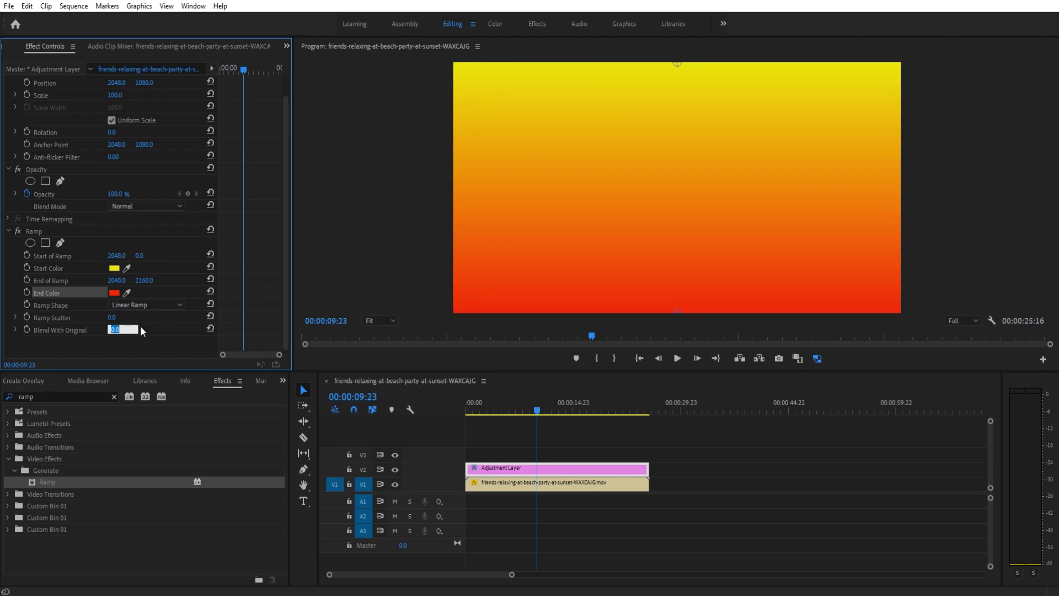
text(80)
key(Return)
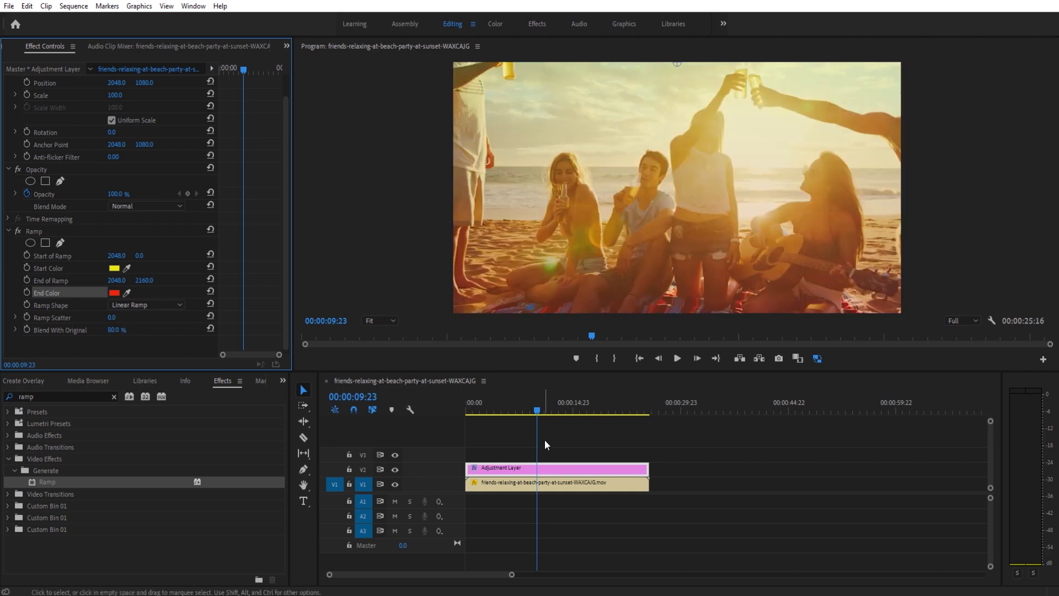
drag(531, 412, 500, 412)
click(536, 411)
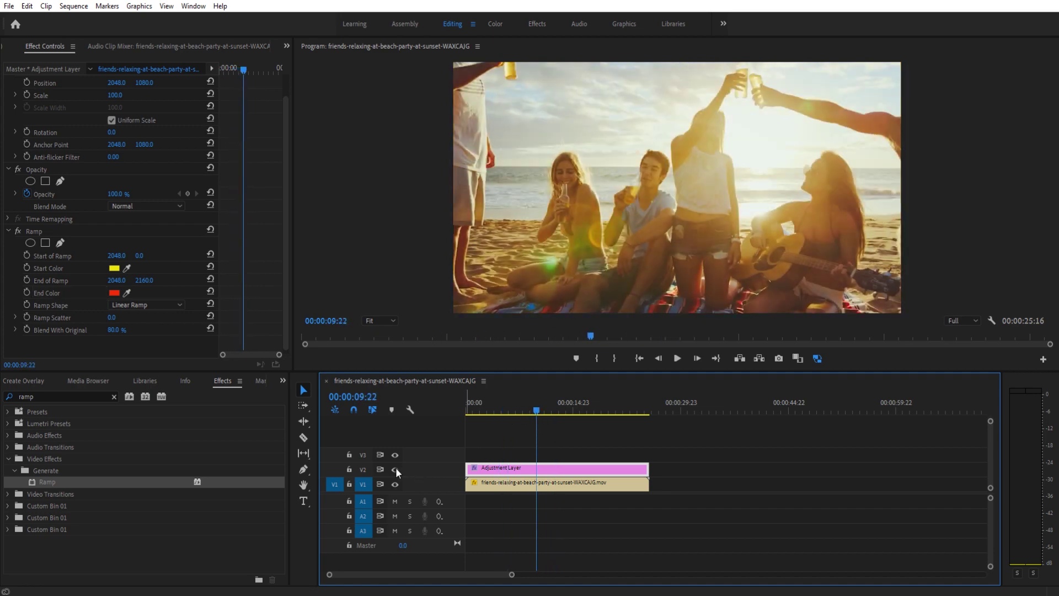
Lower Blend With Original to 70% and check earlier frames of the clip.
click(117, 330)
text(70)
key(Return)
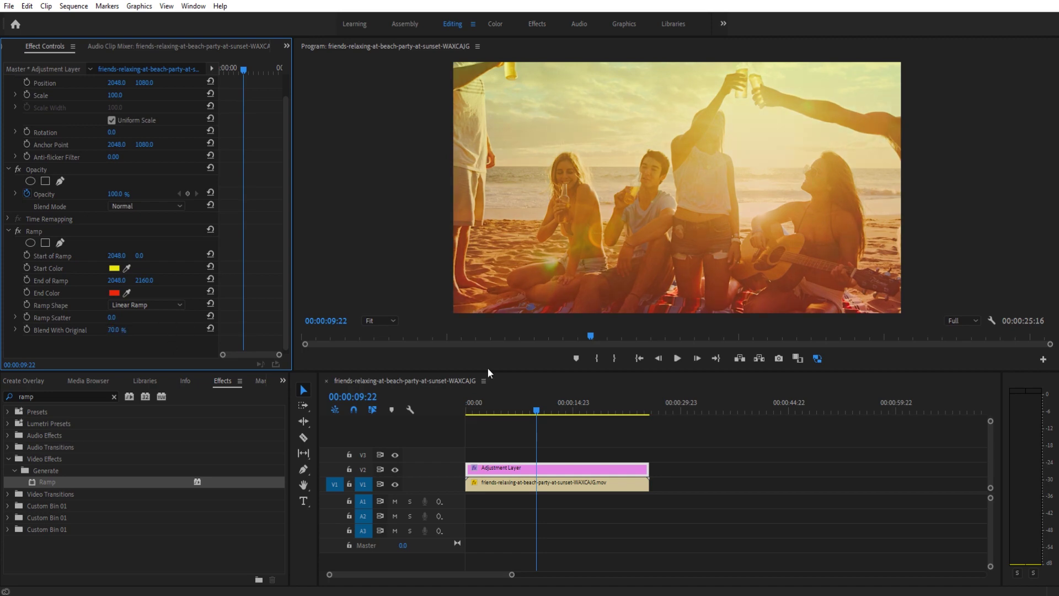
mouse_move(528, 412)
mouse_down()
mouse_move(563, 408)
mouse_move(522, 409)
mouse_move(536, 411)
mouse_up()
click(68, 304)
Switch Ramp Shape to Radial Ramp and set Blend With Original to 0%.
mouse_move(510, 417)
mouse_down()
mouse_move(556, 409)
mouse_move(523, 412)
mouse_up()
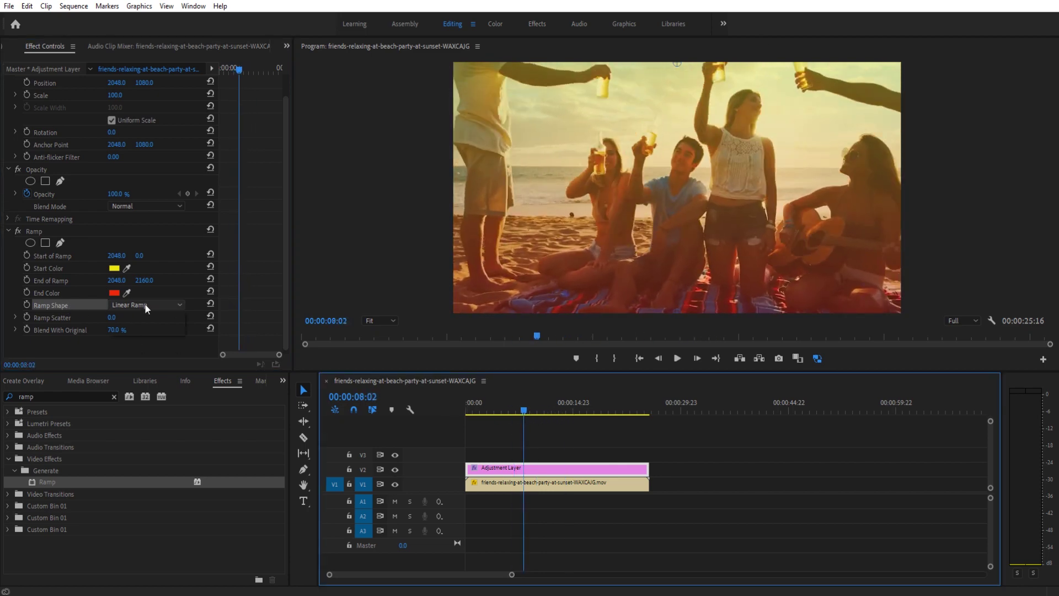
click(145, 304)
click(145, 325)
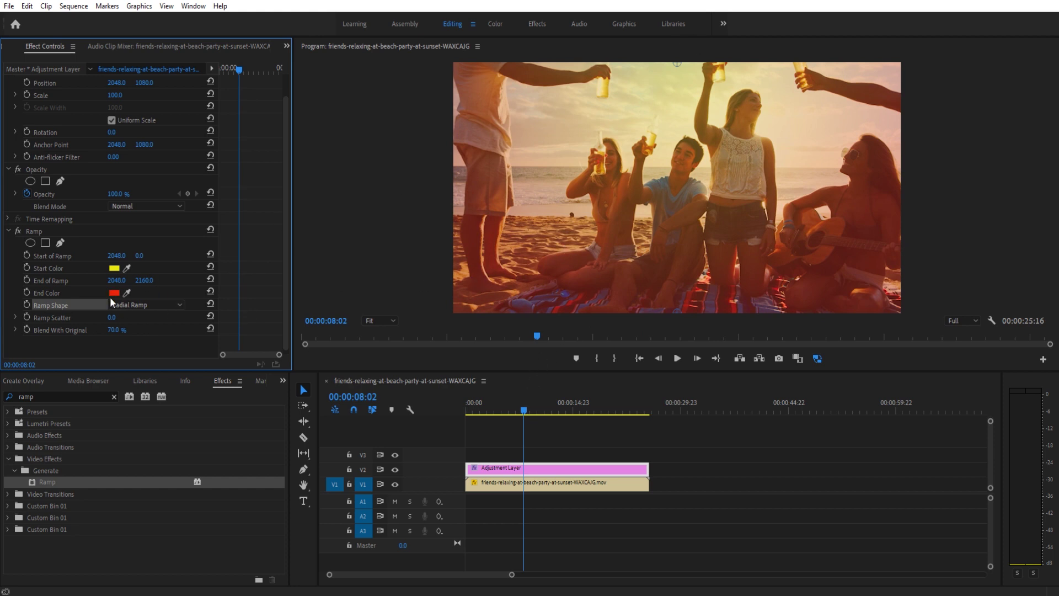
click(114, 329)
text(0)
key(Return)
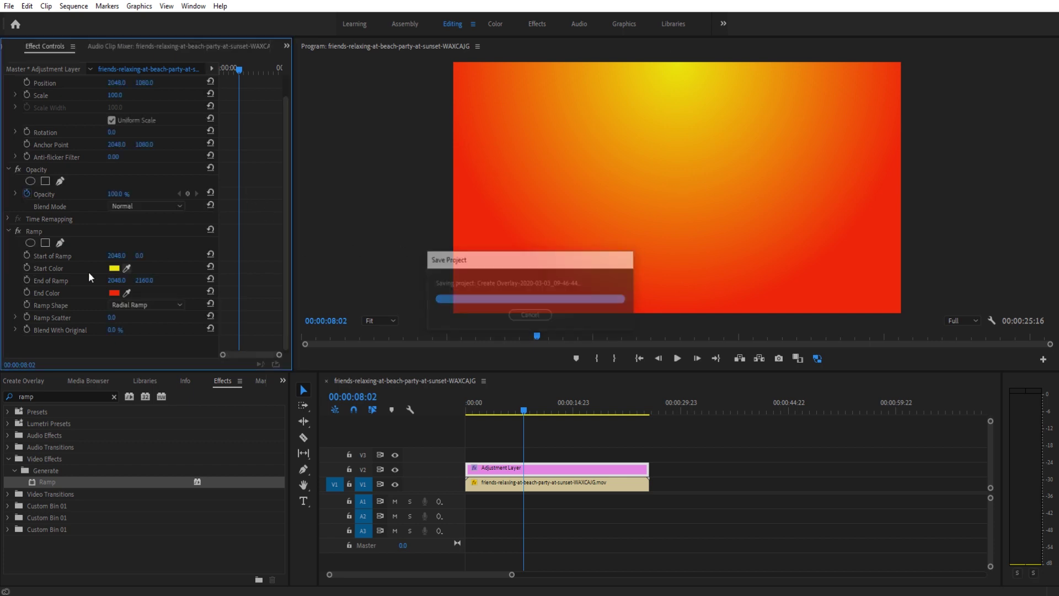
Drag the radial ramp's start point near frame centre (about 1967.1, 986.4), with scatter at 0.
click(82, 234)
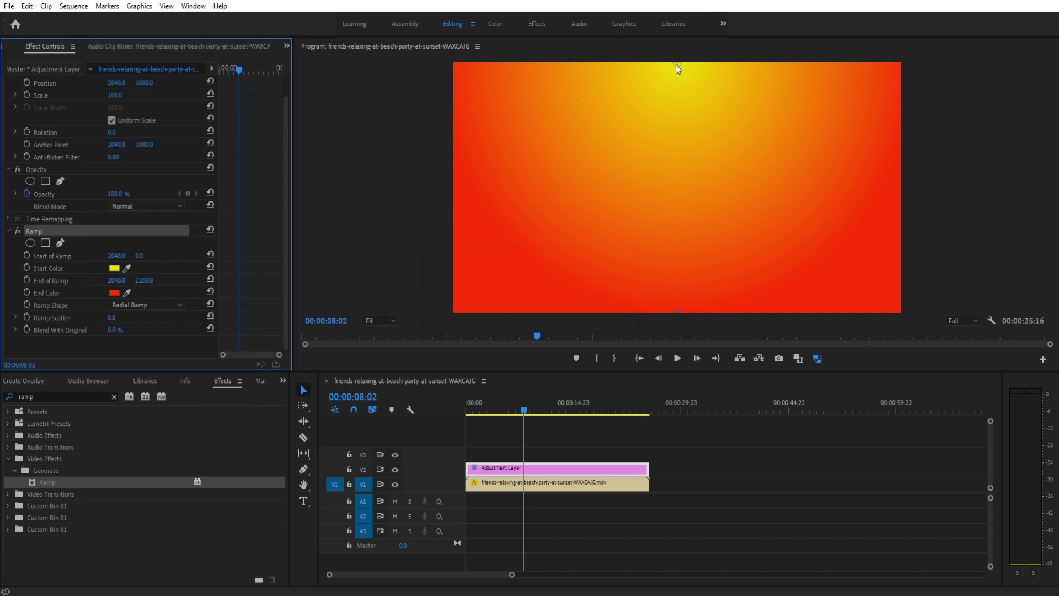
drag(676, 64, 669, 172)
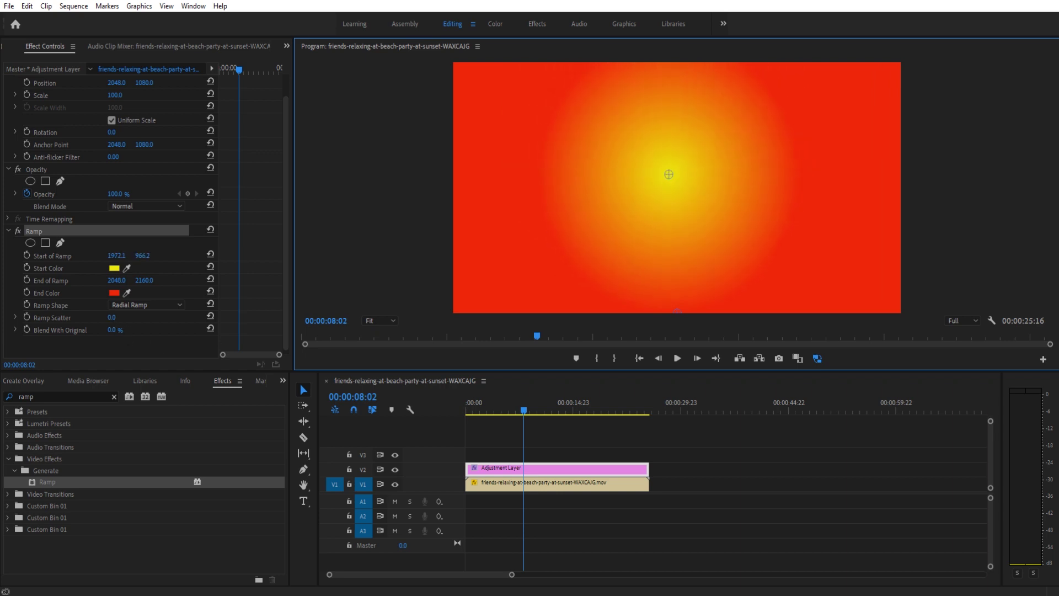
click(122, 329)
drag(123, 318, 104, 318)
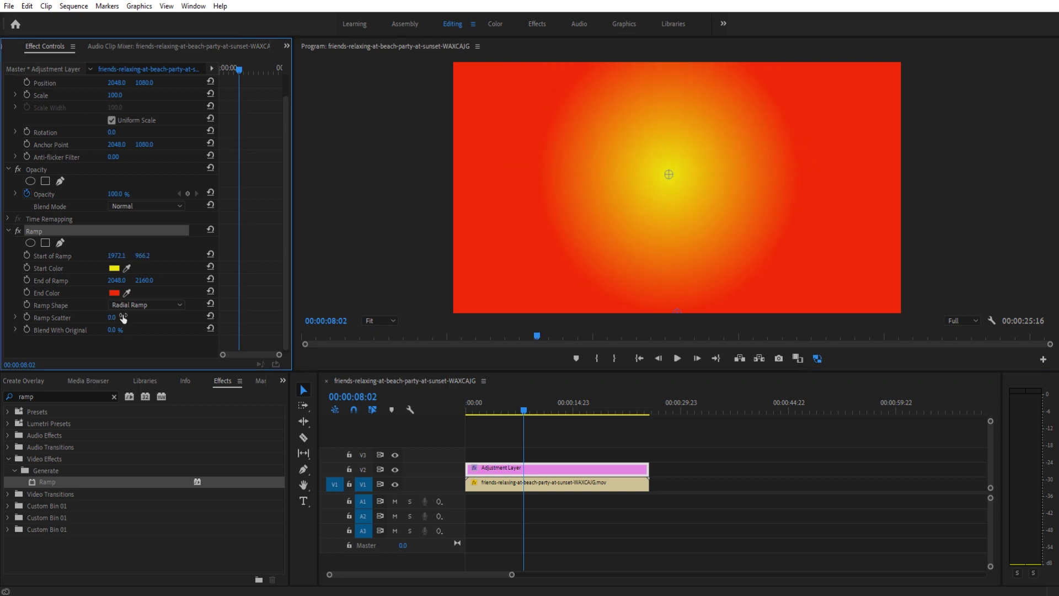
drag(668, 174, 658, 154)
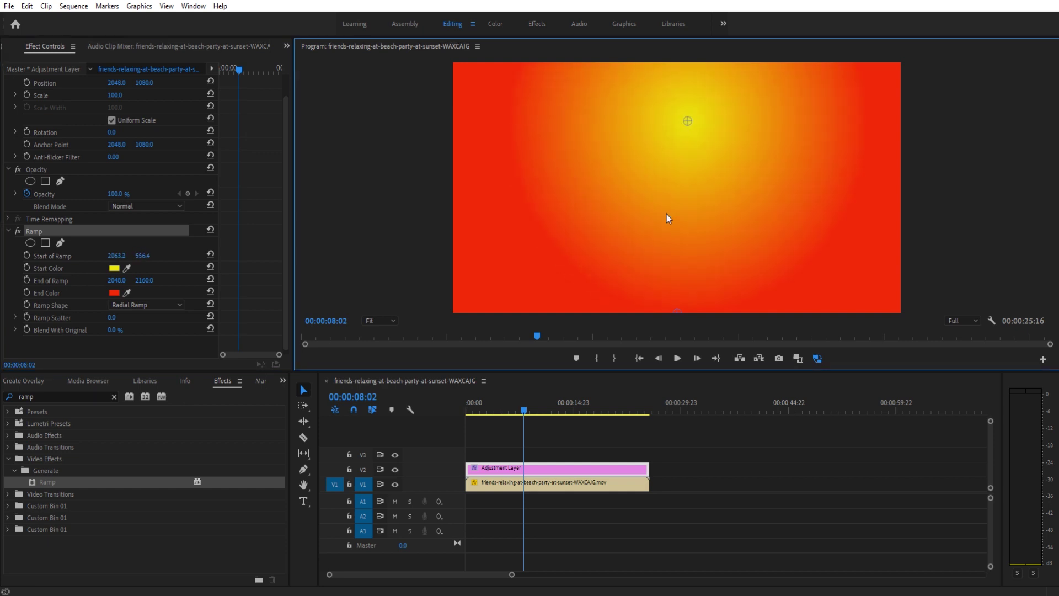
drag(684, 118, 669, 177)
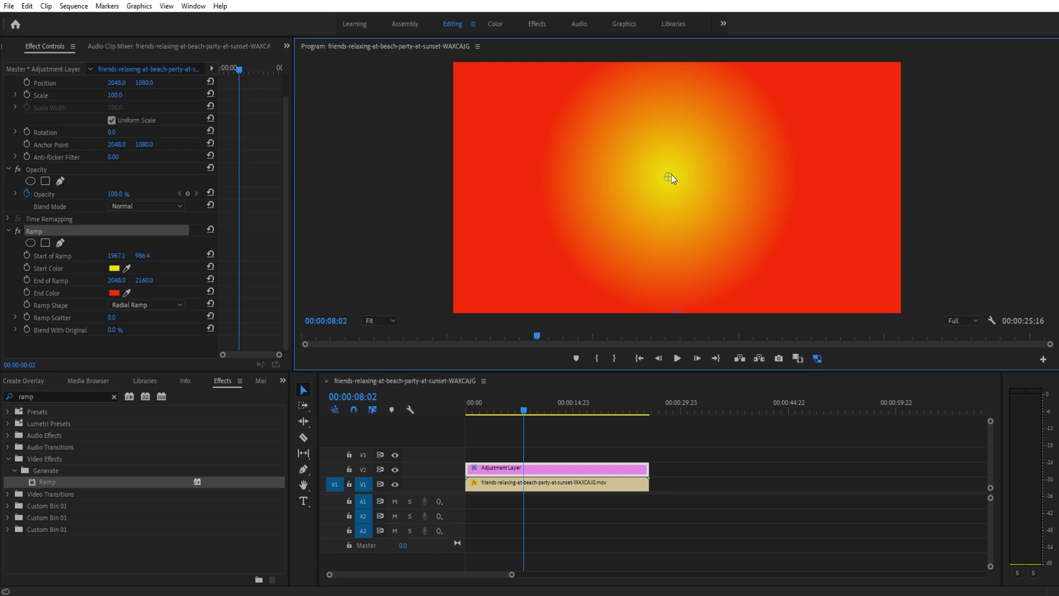
Set Blend With Original to 60% and scrub to preview the blended clip.
click(112, 330)
text(60)
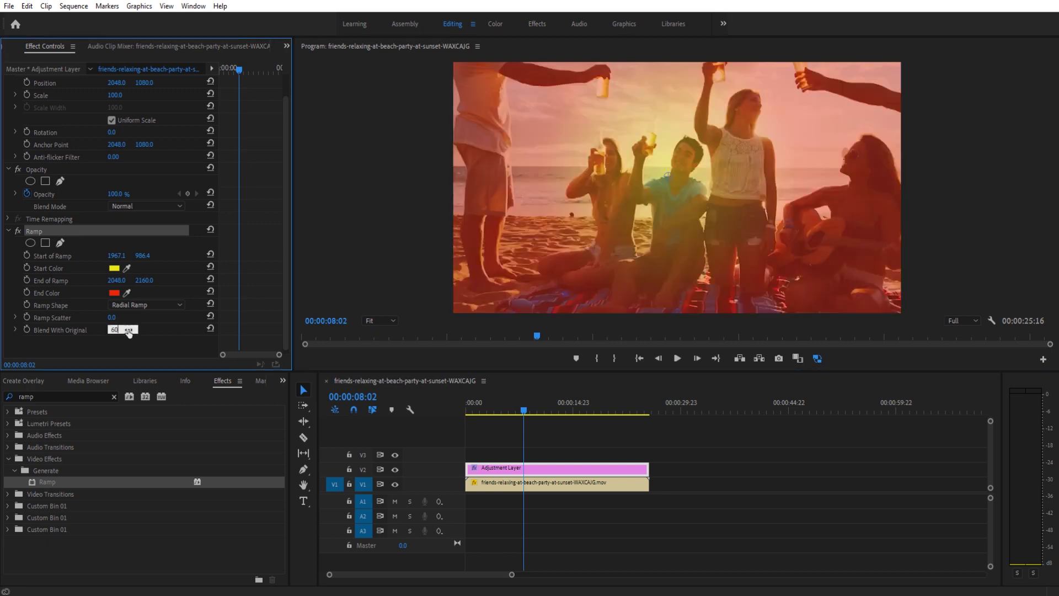
key(Return)
drag(522, 411, 517, 433)
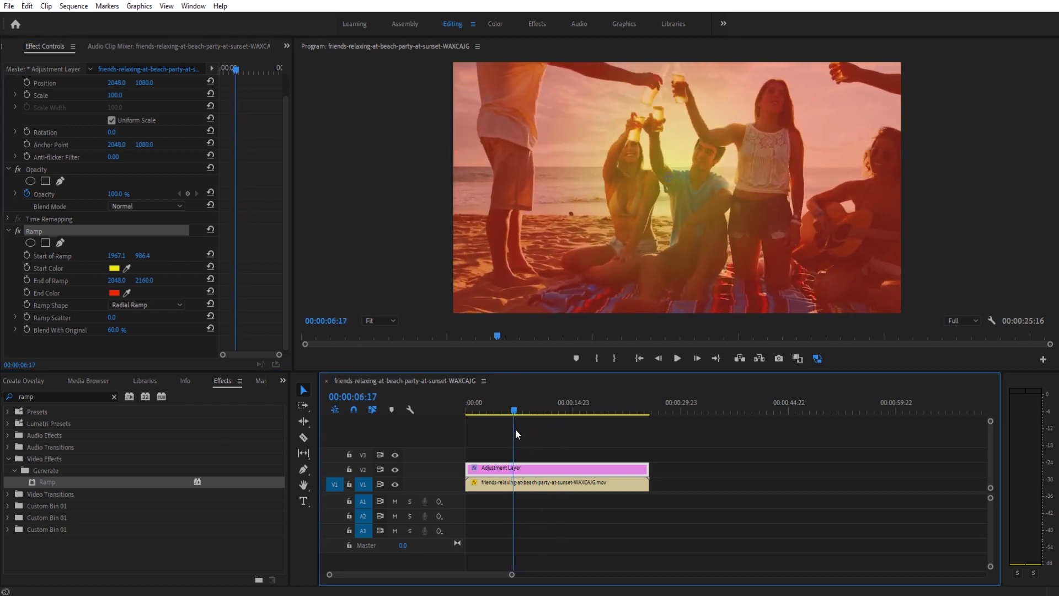
Move the ramp's yellow centre onto the sun (2326.1, 718.3) and play from the start.
drag(671, 175, 708, 147)
drag(512, 407, 468, 422)
key(space)
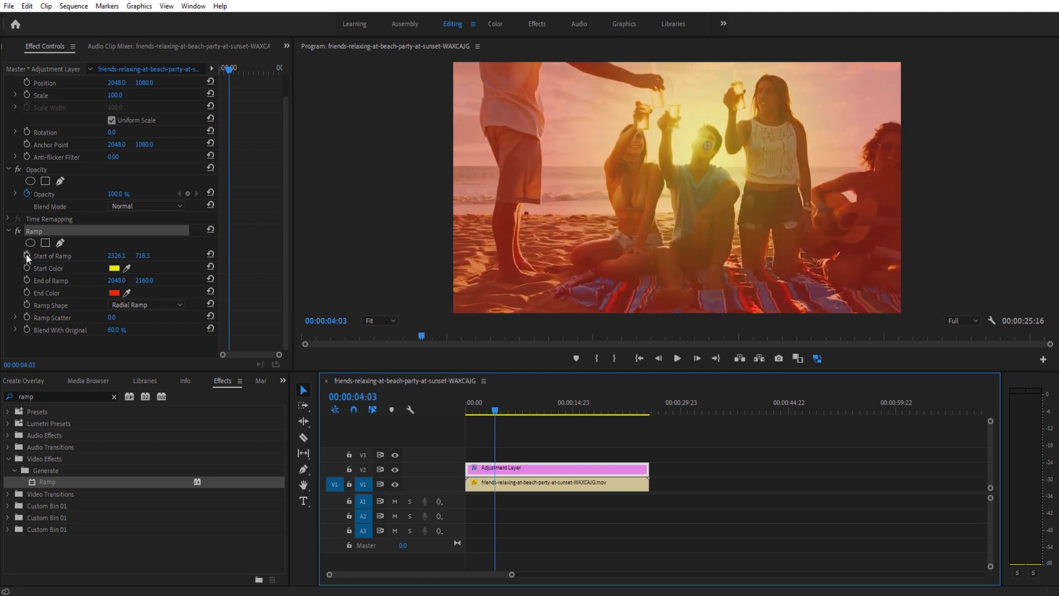
Keyframe the Ramp Start at 2326.1, 718.3 on the sun, then play back the tinted clip.
click(26, 255)
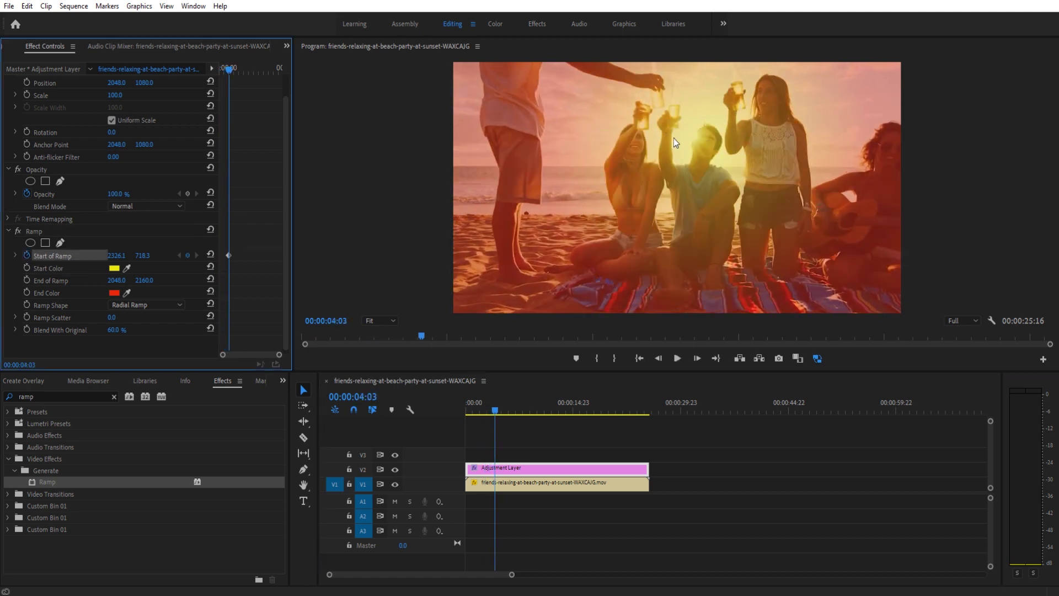
key(space)
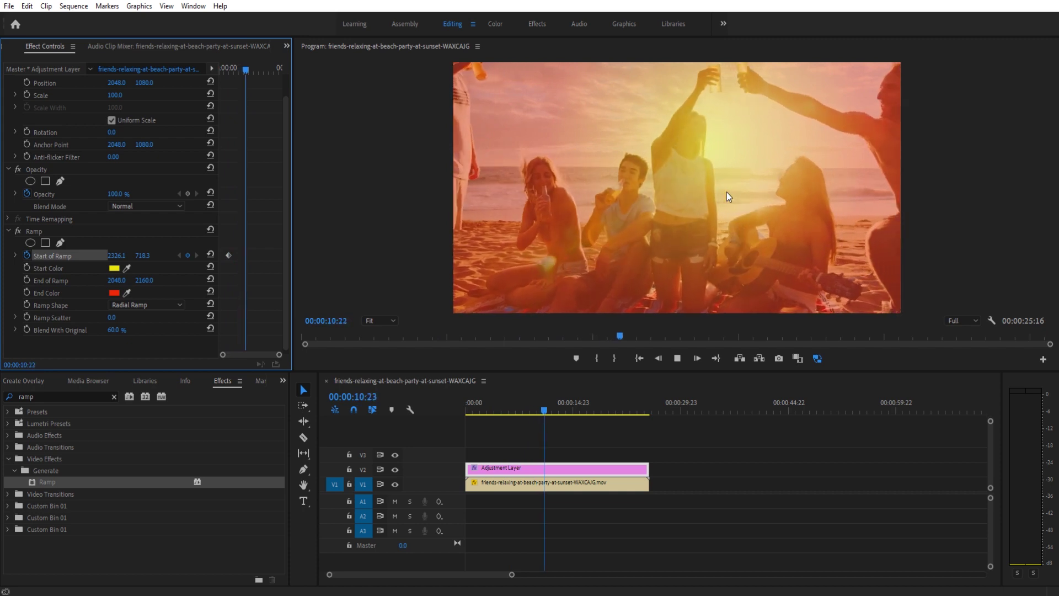
key(space)
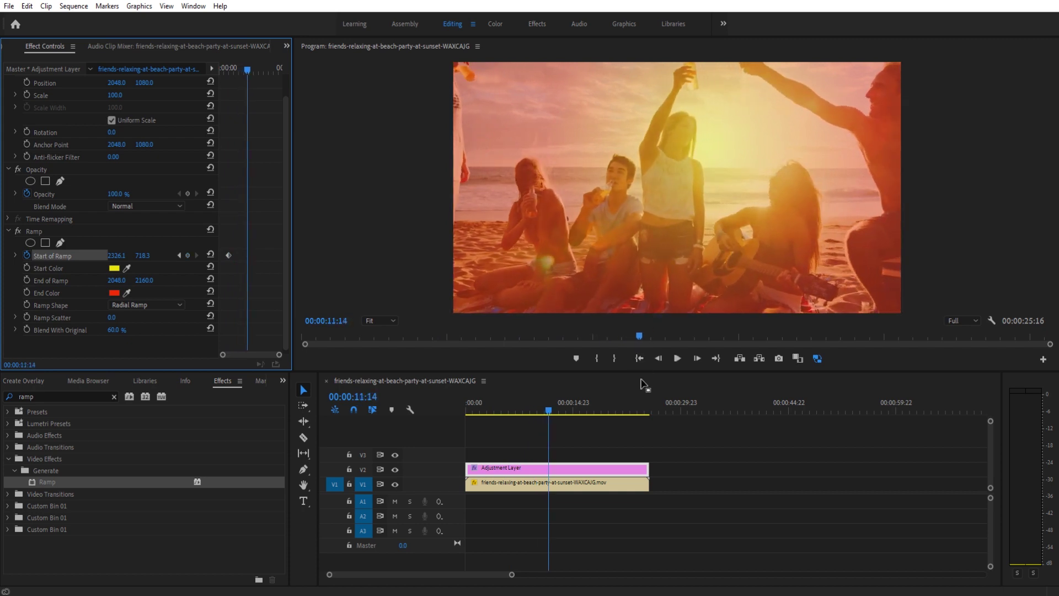